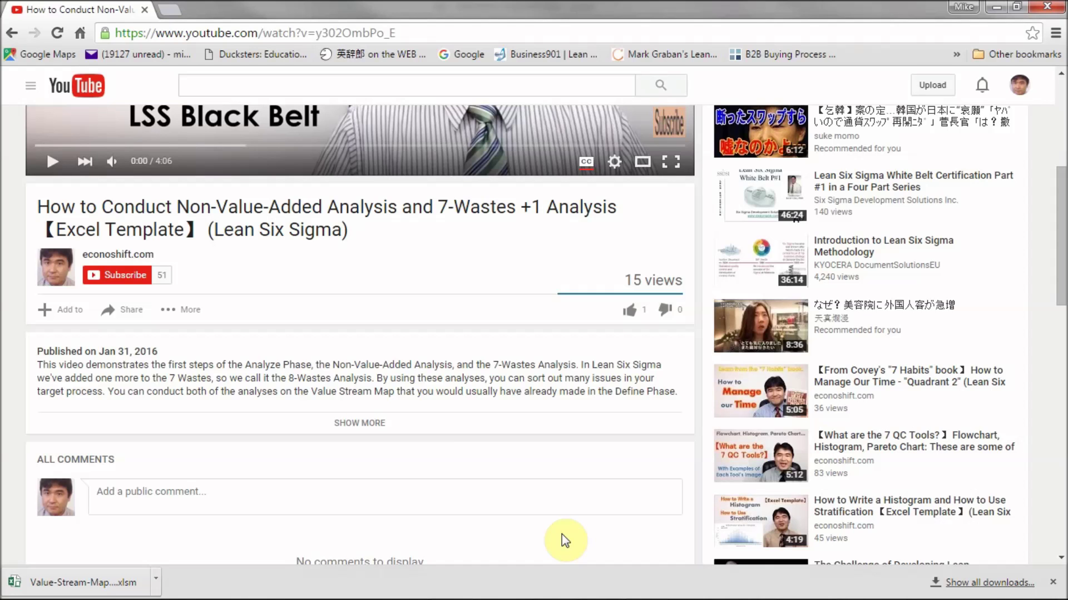
# - Download the Cycle Time Recording template linked in the video description and open it in Excel
pyautogui.click(362, 426)
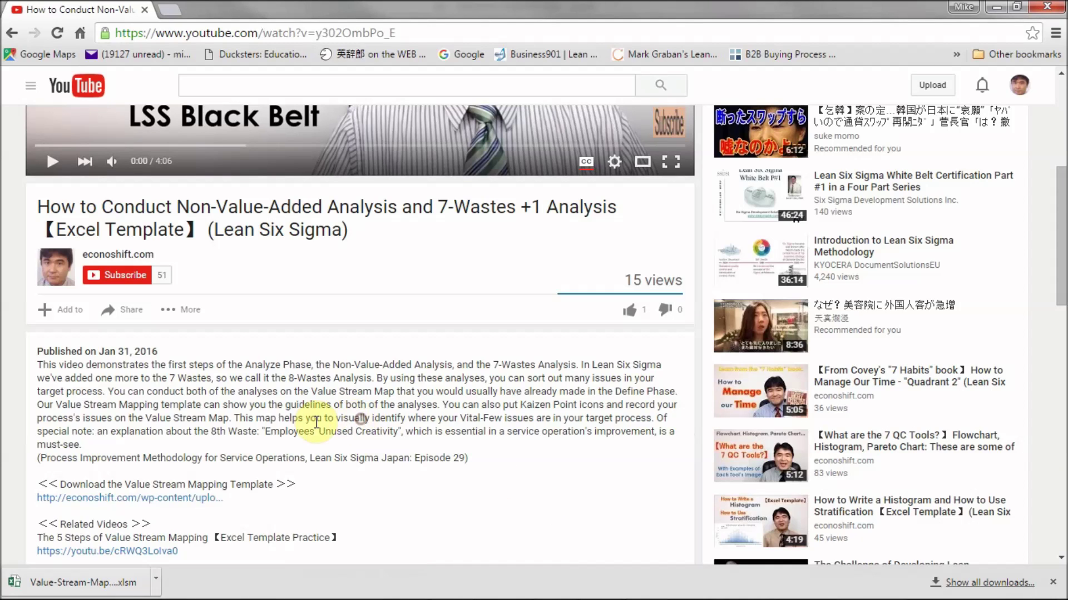
pyautogui.click(153, 503)
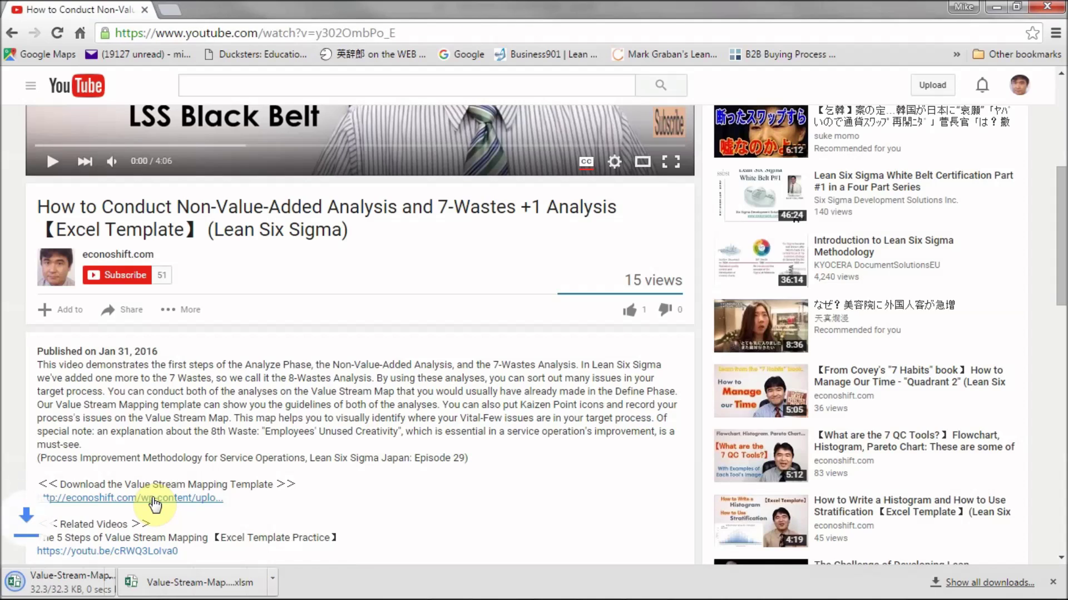
pyautogui.click(100, 584)
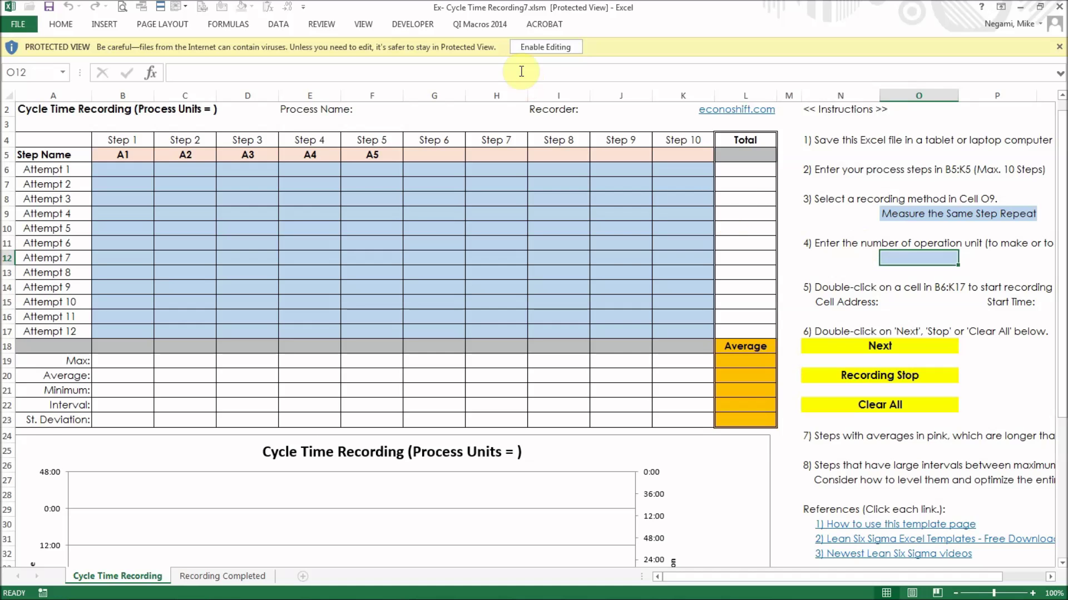
# - Enable editing and macros in the downloaded workbook and bring columns A and B back into view
pyautogui.click(543, 48)
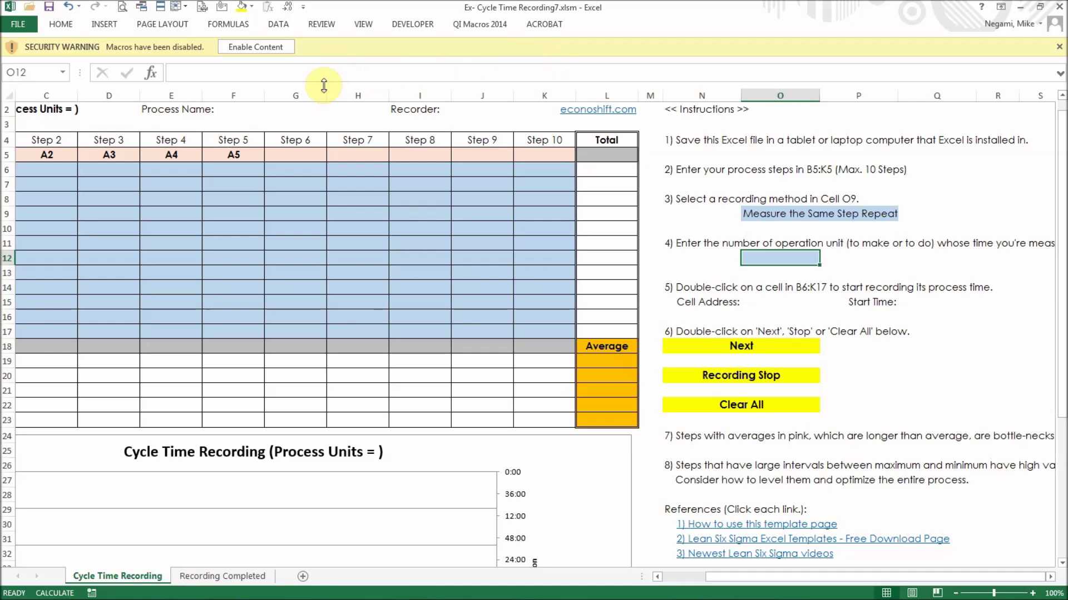
pyautogui.click(254, 45)
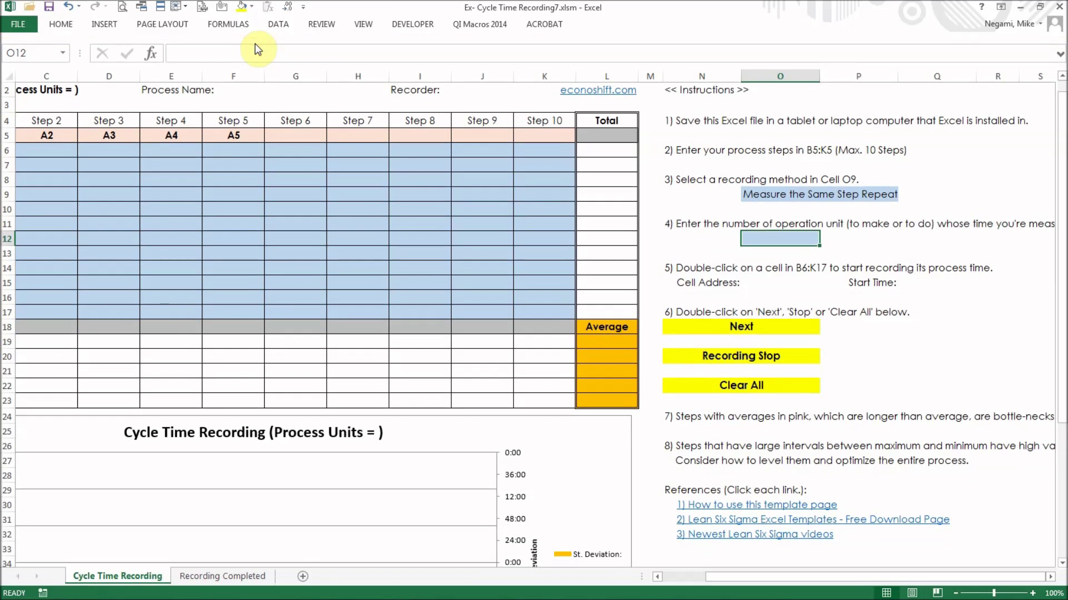
pyautogui.click(676, 577)
# - Time Step 1 from cell B6, recording attempts 1 through 8 into B6:B13 with Next
pyautogui.doubleClick(129, 153)
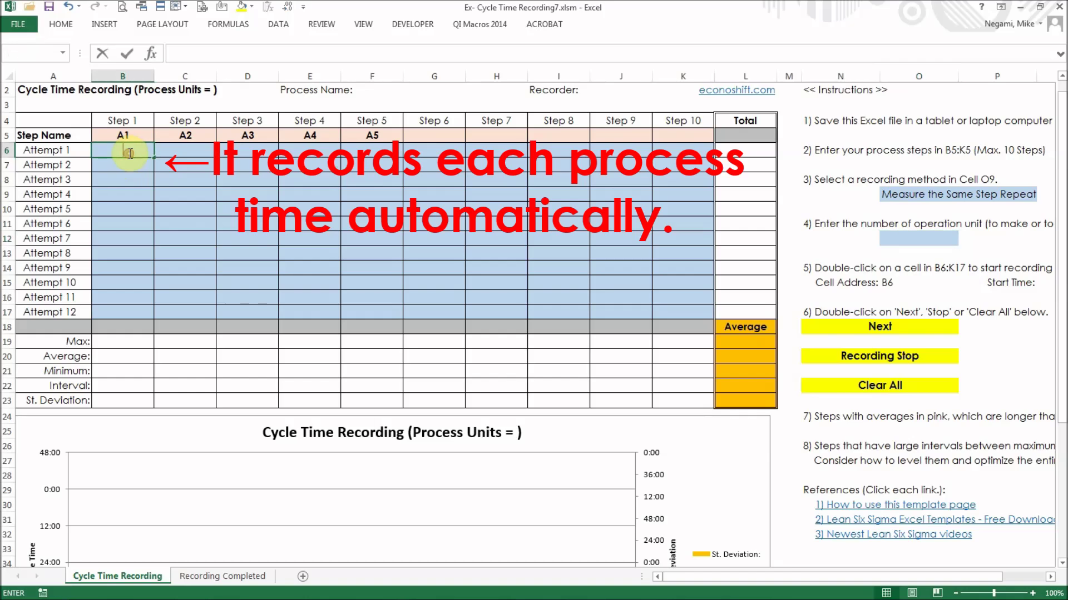
pyautogui.doubleClick(880, 325)
pyautogui.doubleClick(880, 326)
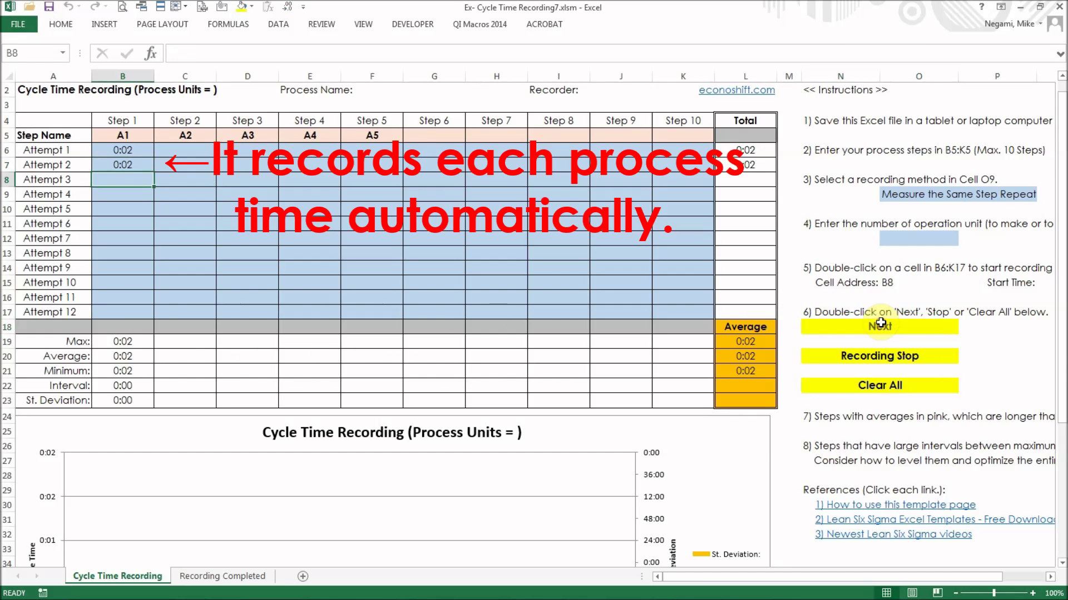
pyautogui.doubleClick(880, 325)
pyautogui.doubleClick(880, 325)
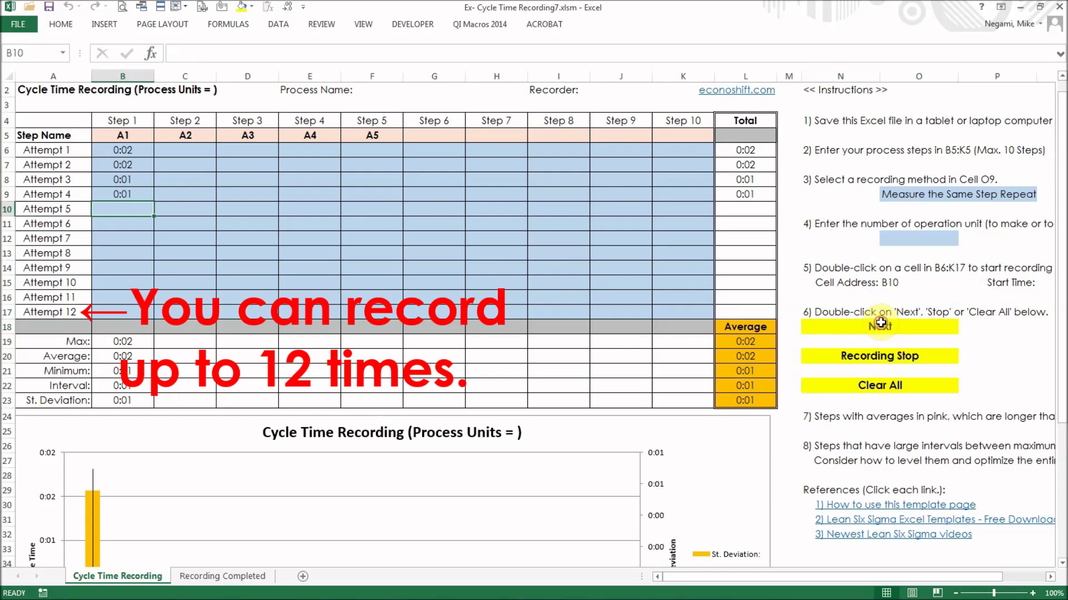
pyautogui.doubleClick(880, 325)
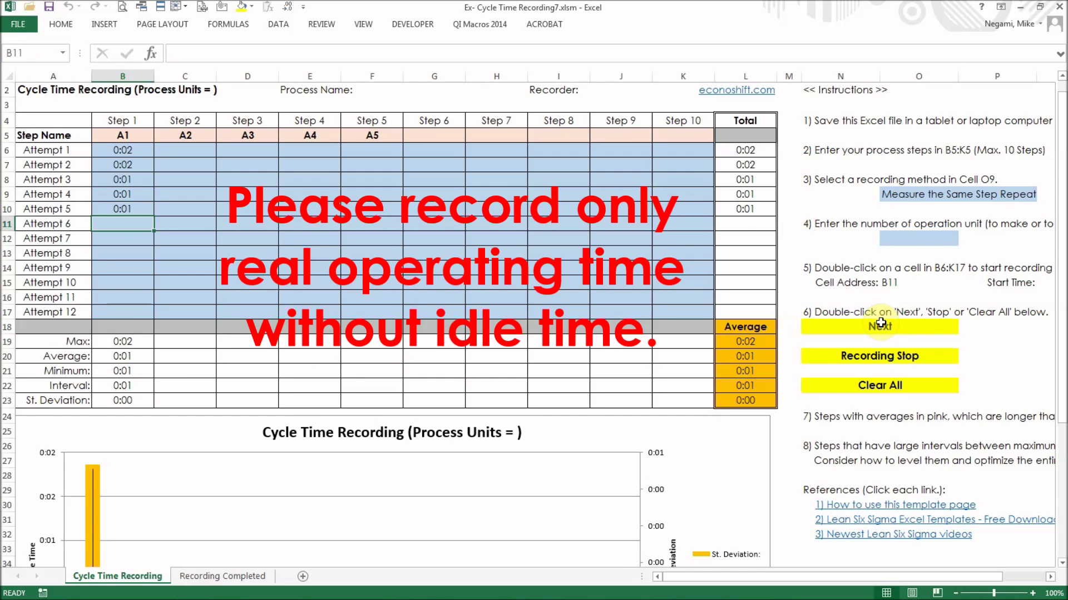
pyautogui.doubleClick(880, 325)
pyautogui.doubleClick(880, 326)
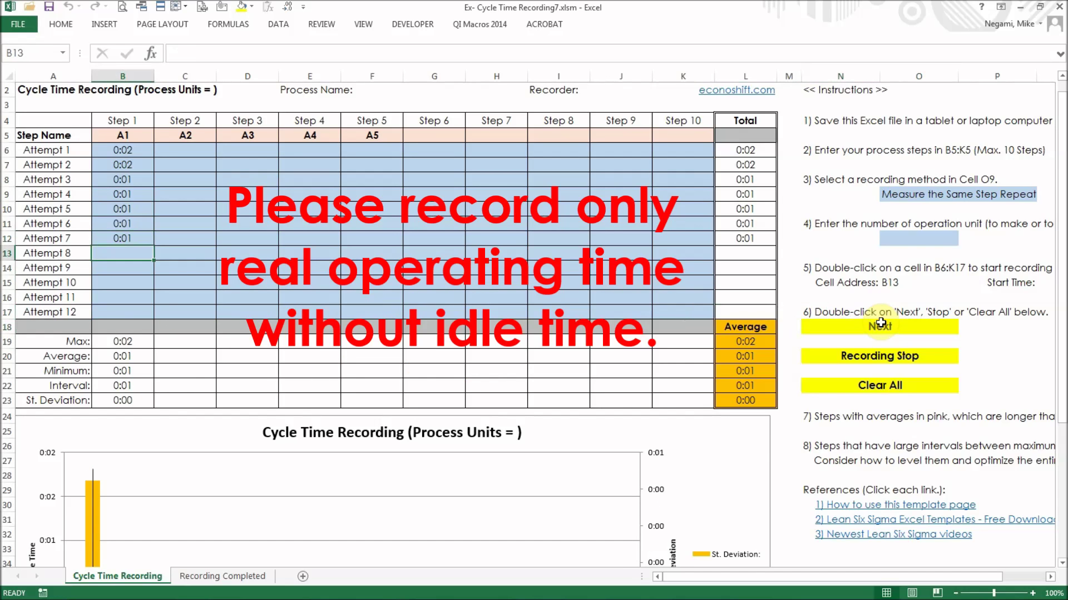
pyautogui.doubleClick(880, 325)
pyautogui.moveTo(952, 578); pyautogui.dragTo(996, 582)
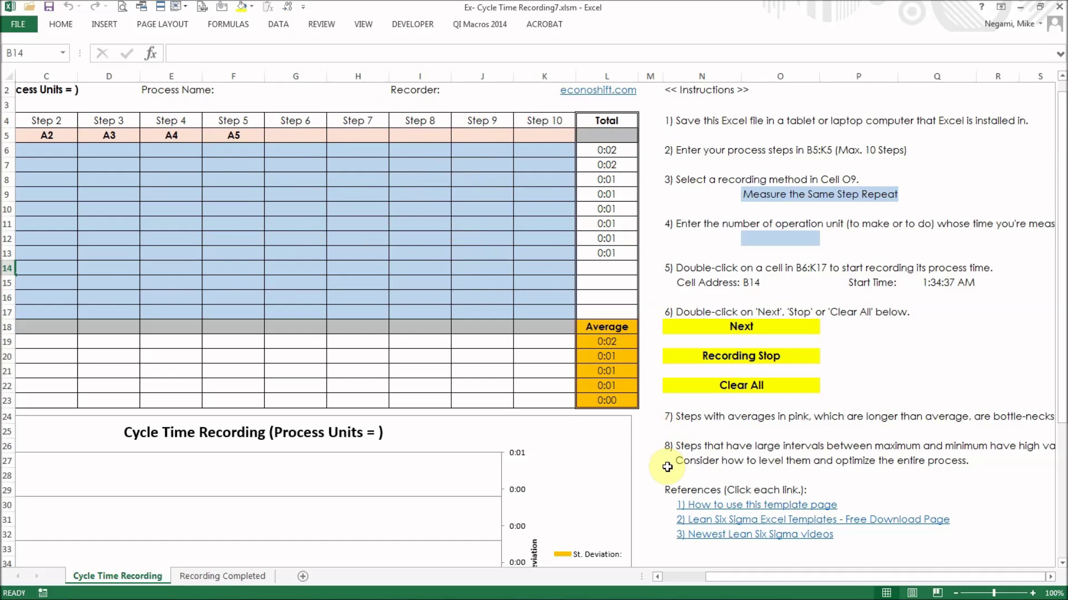
pyautogui.moveTo(752, 576); pyautogui.dragTo(682, 566)
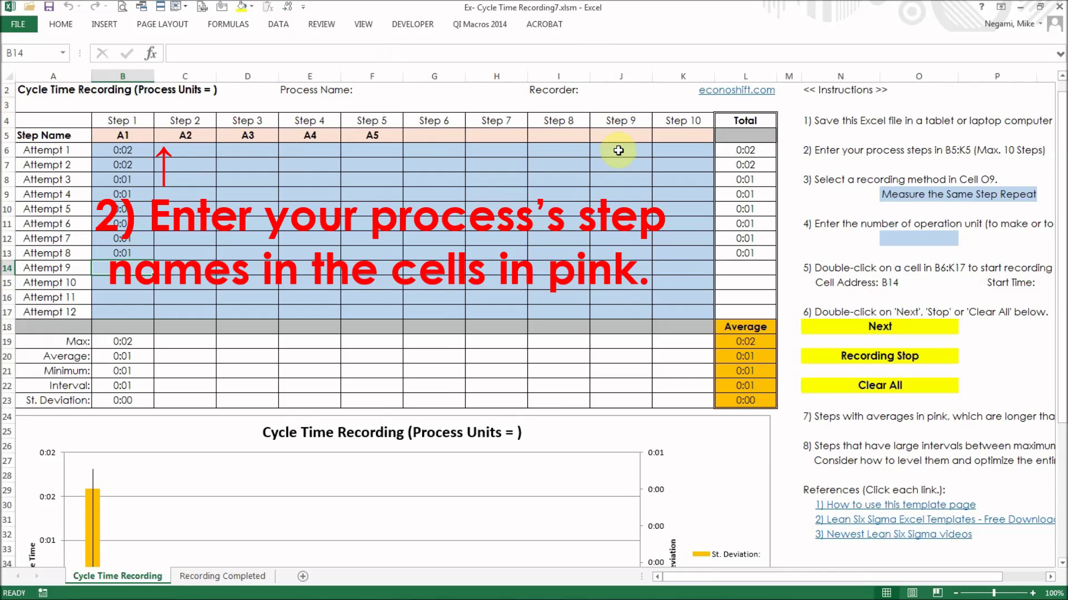
pyautogui.moveTo(131, 139); pyautogui.dragTo(373, 135)
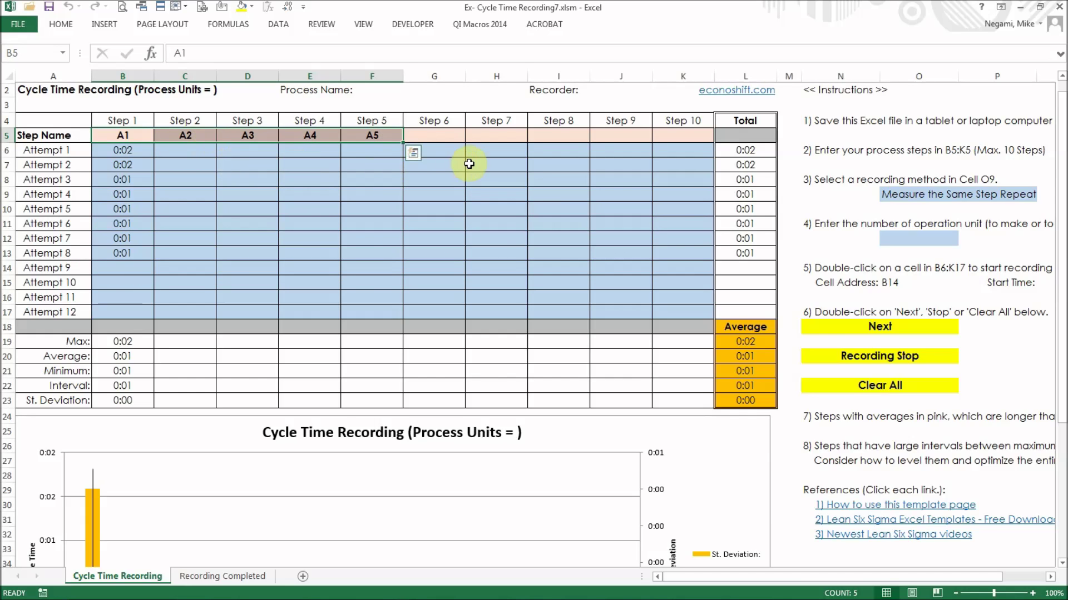
pyautogui.click(472, 165)
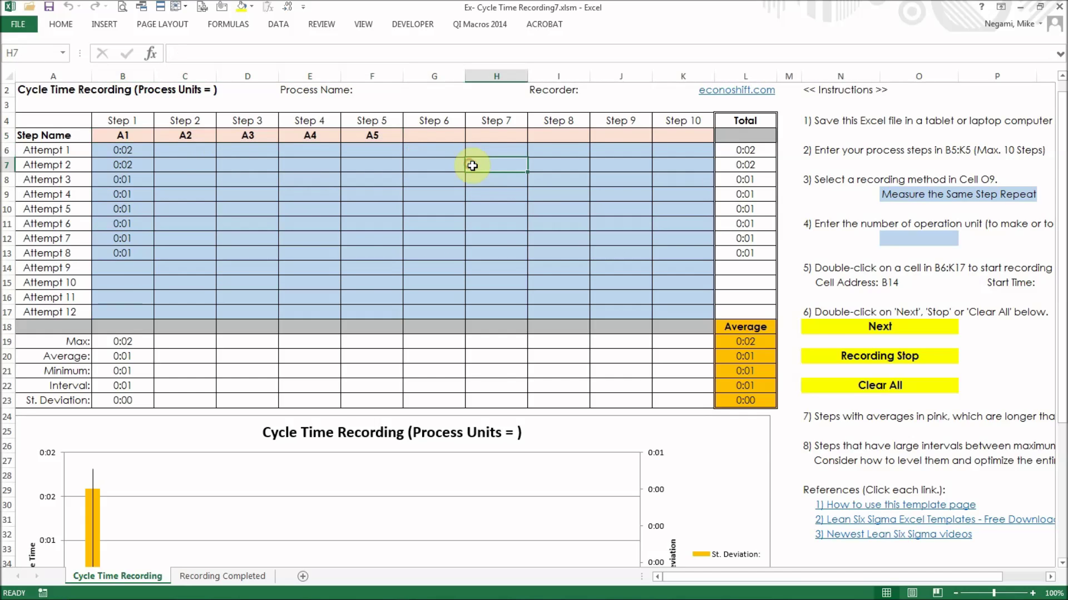
# - Stop the recording, try Measure All Steps Start to Finish in O9, then restore Measure the Same Step Repeatedly
pyautogui.doubleClick(845, 357)
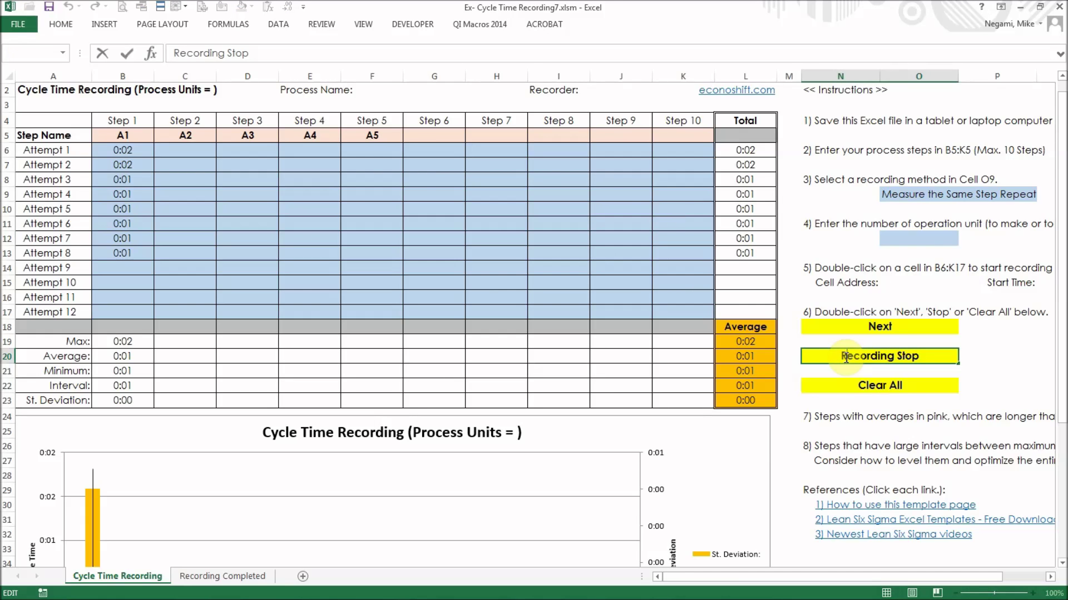
pyautogui.click(966, 197)
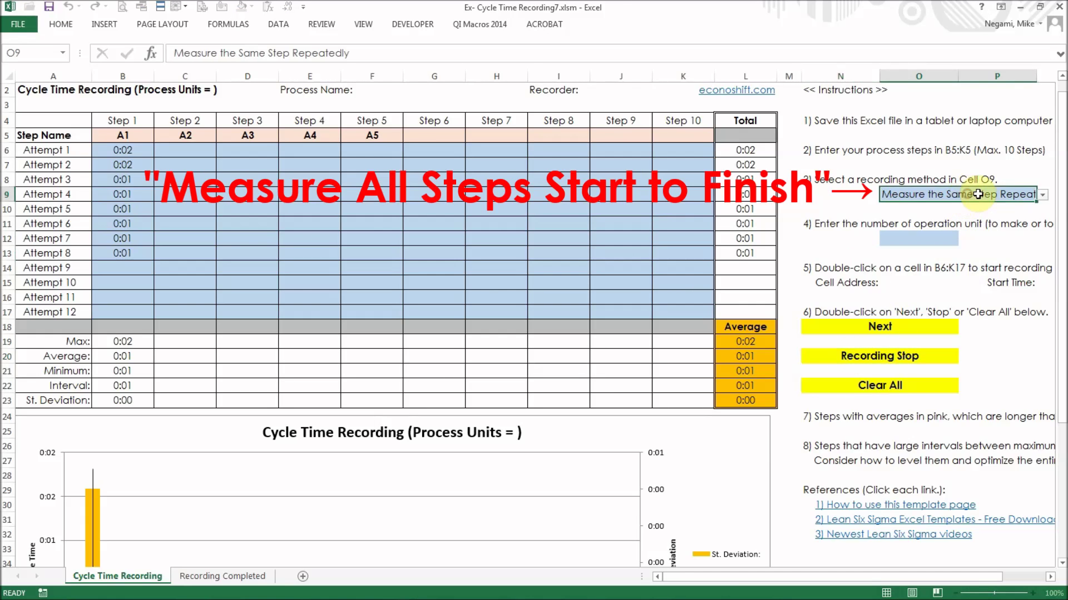
pyautogui.click(1043, 195)
pyautogui.click(1035, 212)
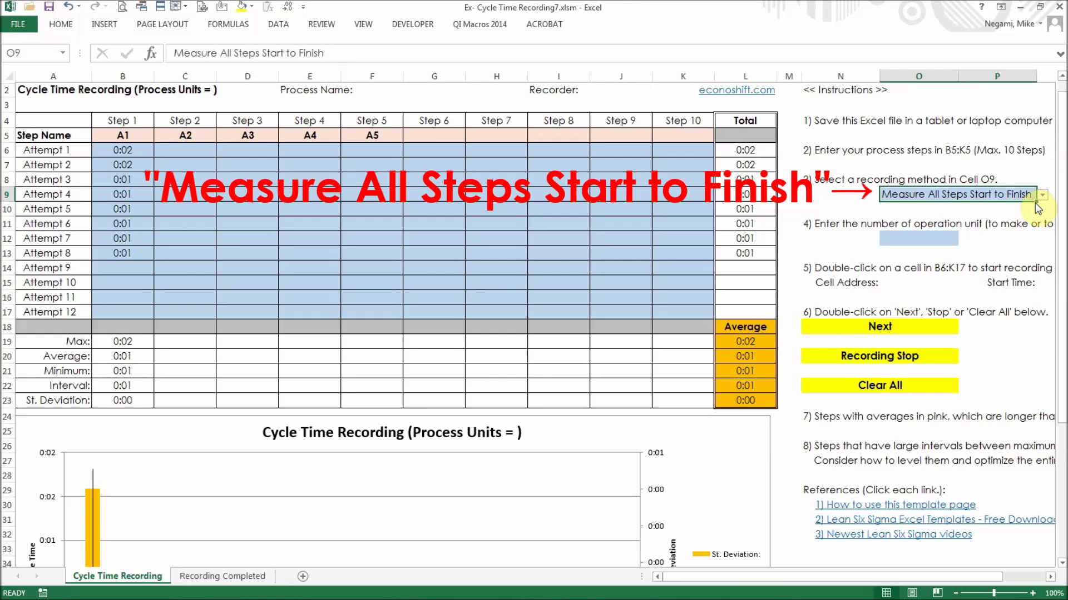
pyautogui.click(1043, 195)
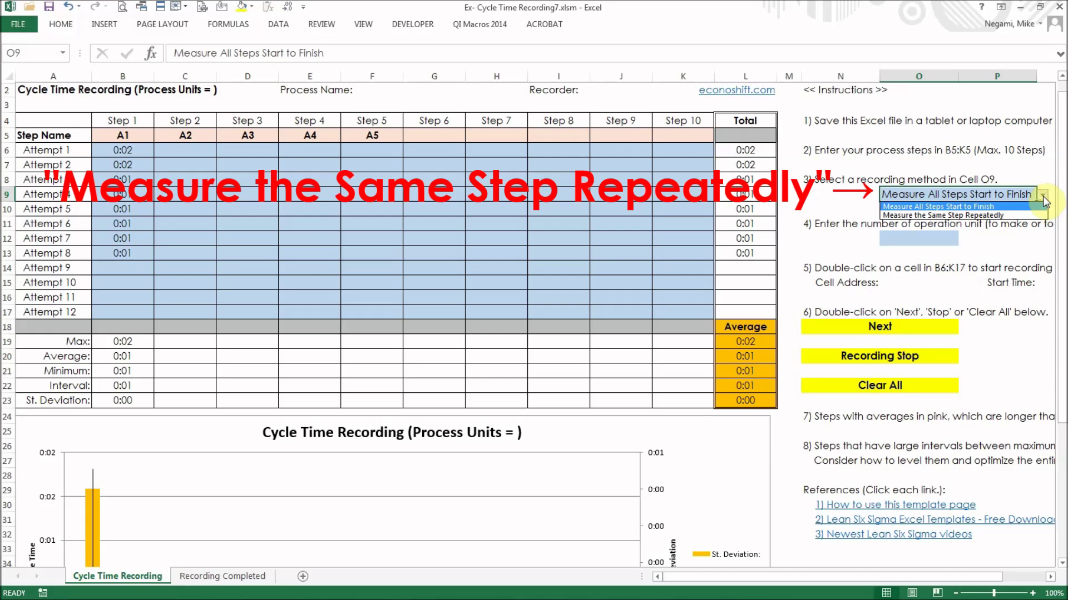
pyautogui.click(1034, 215)
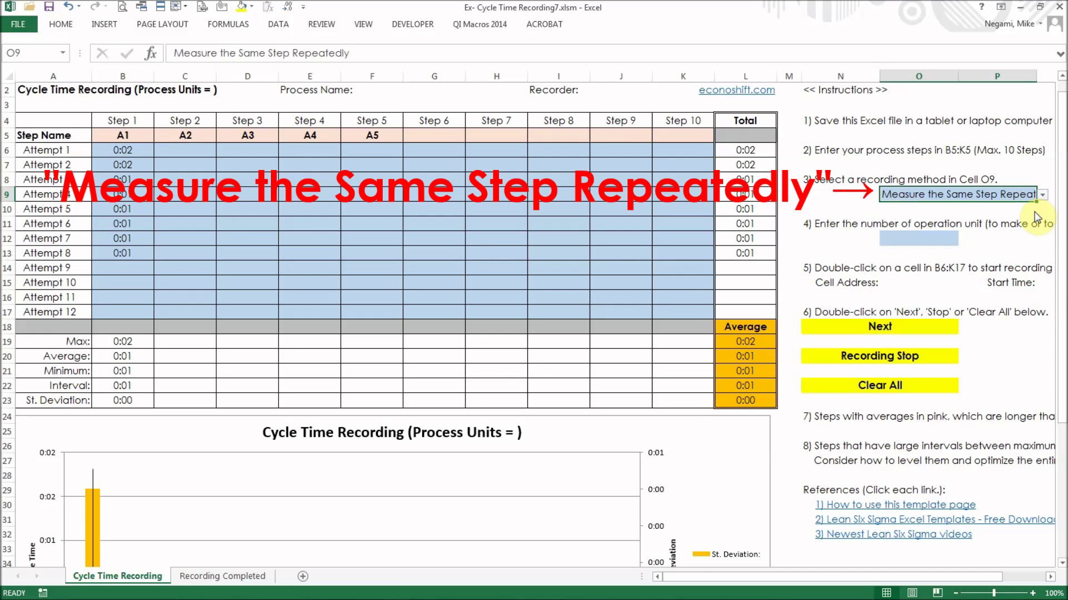
# - Enter 10 as the operation unit count in cell O12
pyautogui.click(949, 240)
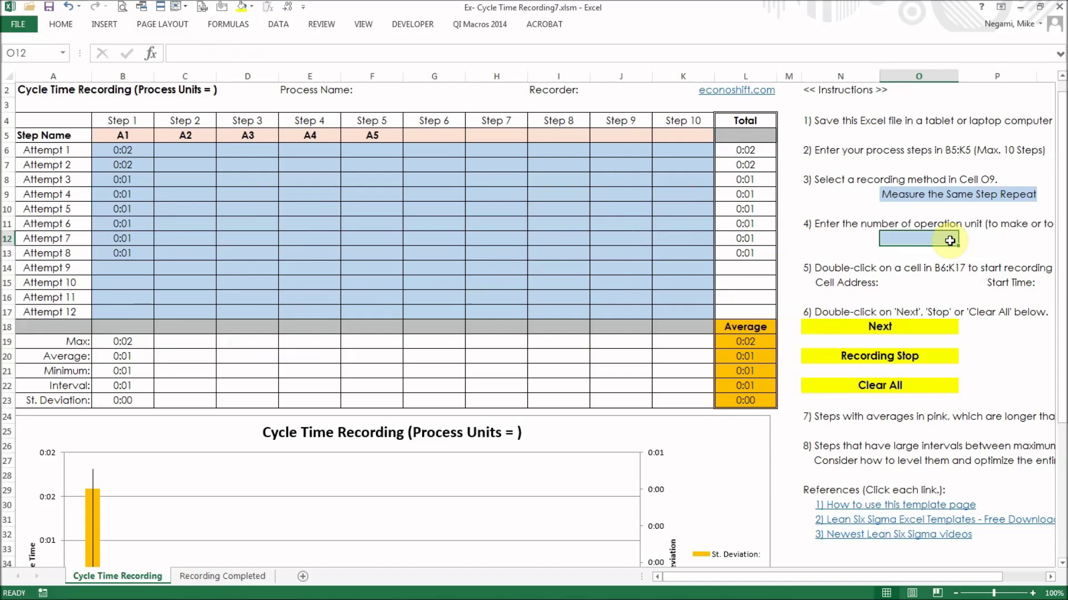
pyautogui.write('10')
pyautogui.press('Return')
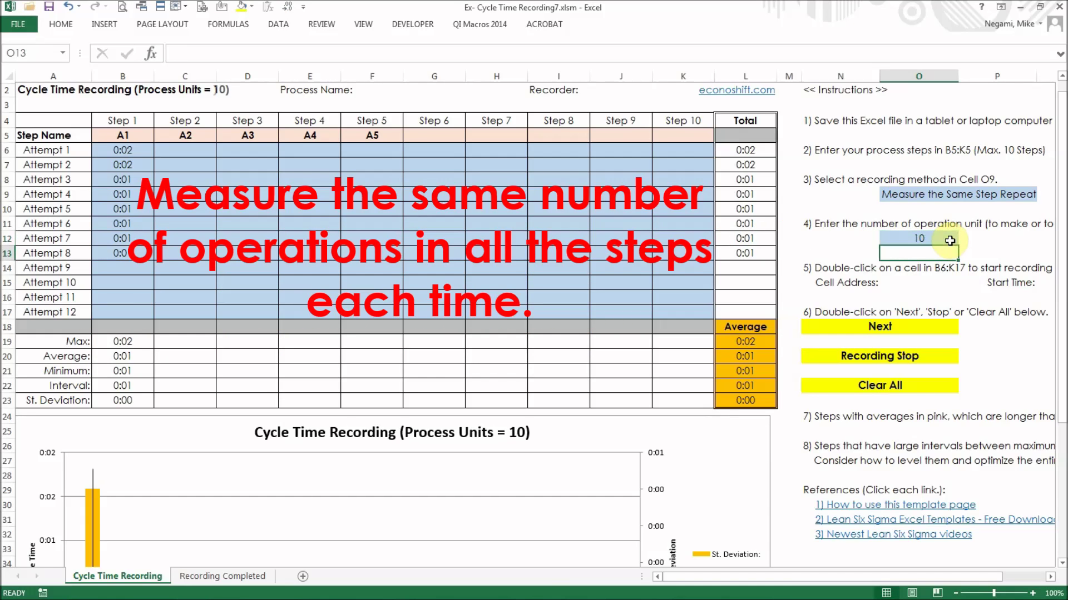
pyautogui.click(987, 243)
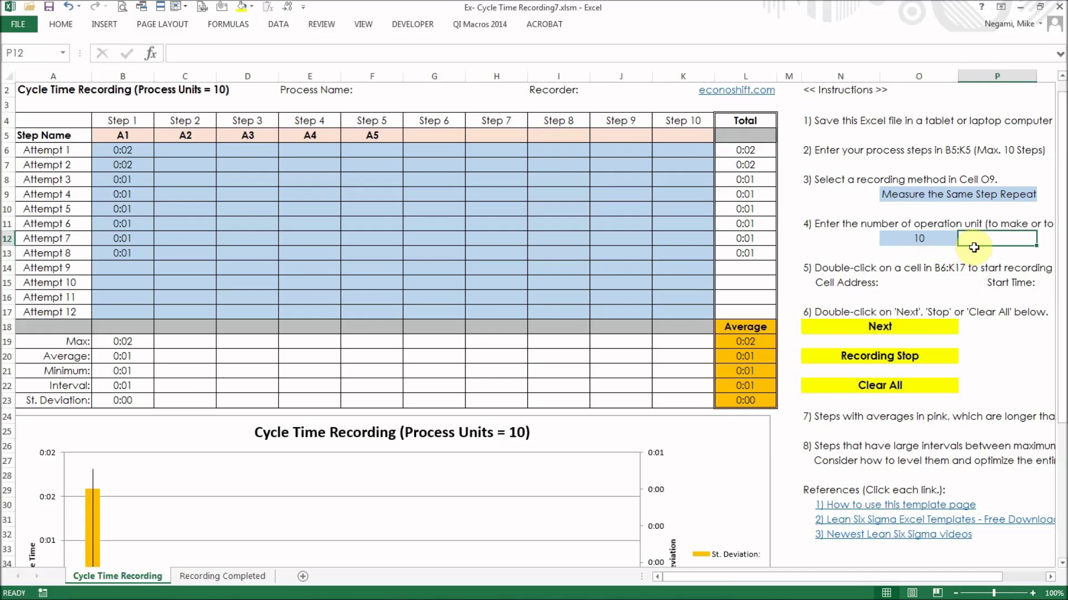
# - Dismiss the recording warning, then time Step 3 from D6, logging 0:07 and 0:14 for Attempts 1 and 2
pyautogui.doubleClick(897, 361)
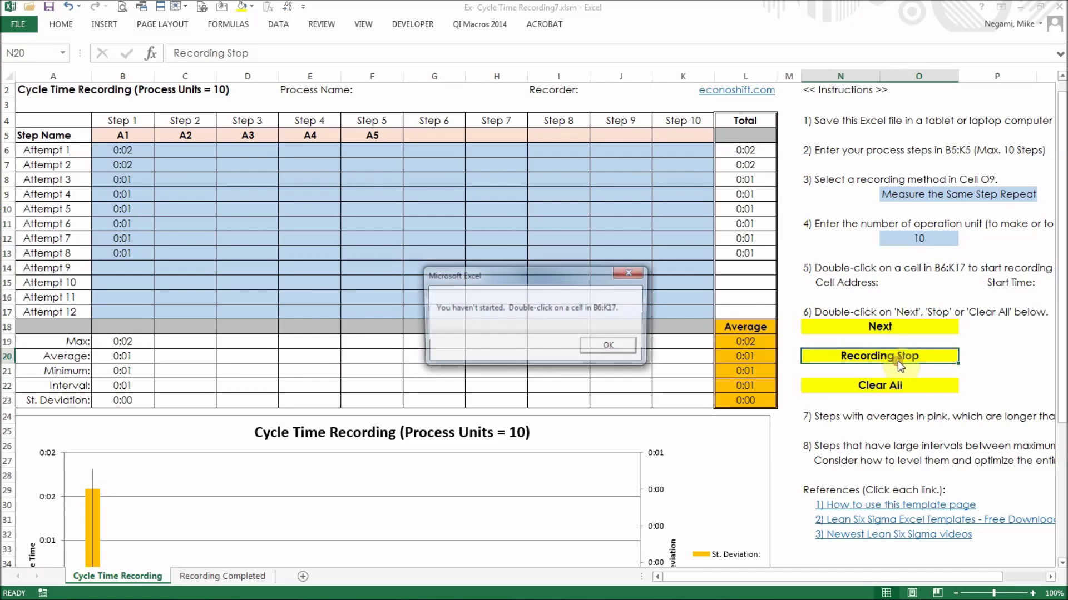
pyautogui.click(627, 349)
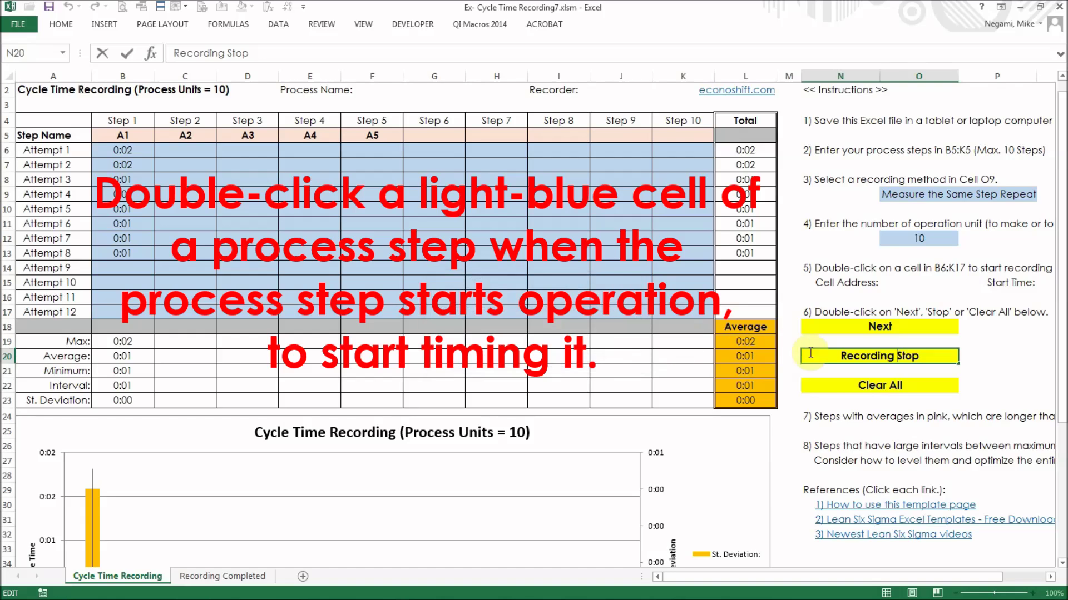
pyautogui.doubleClick(230, 152)
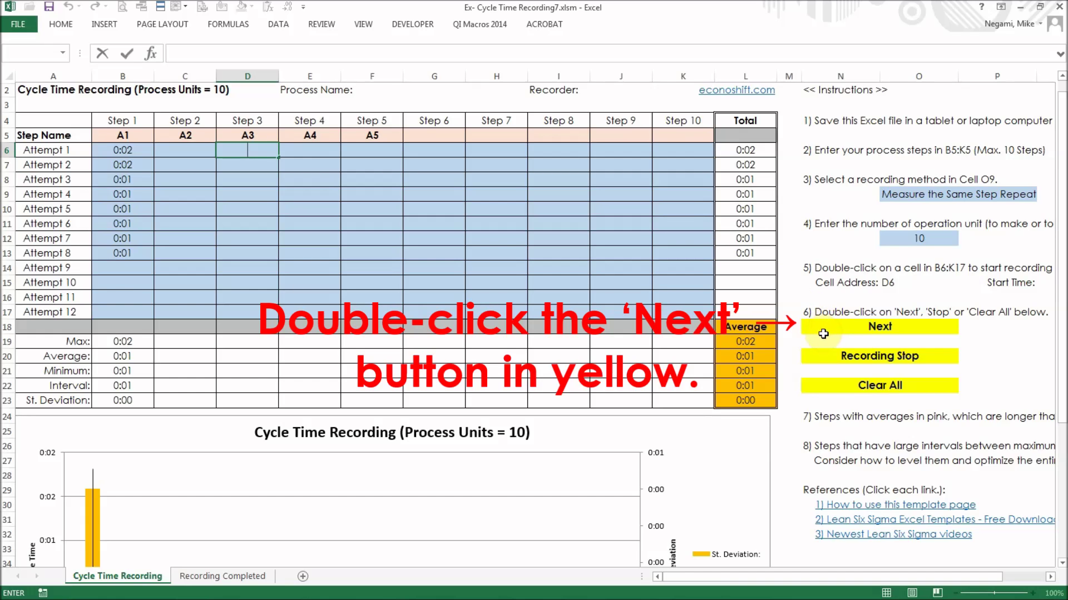
pyautogui.doubleClick(888, 327)
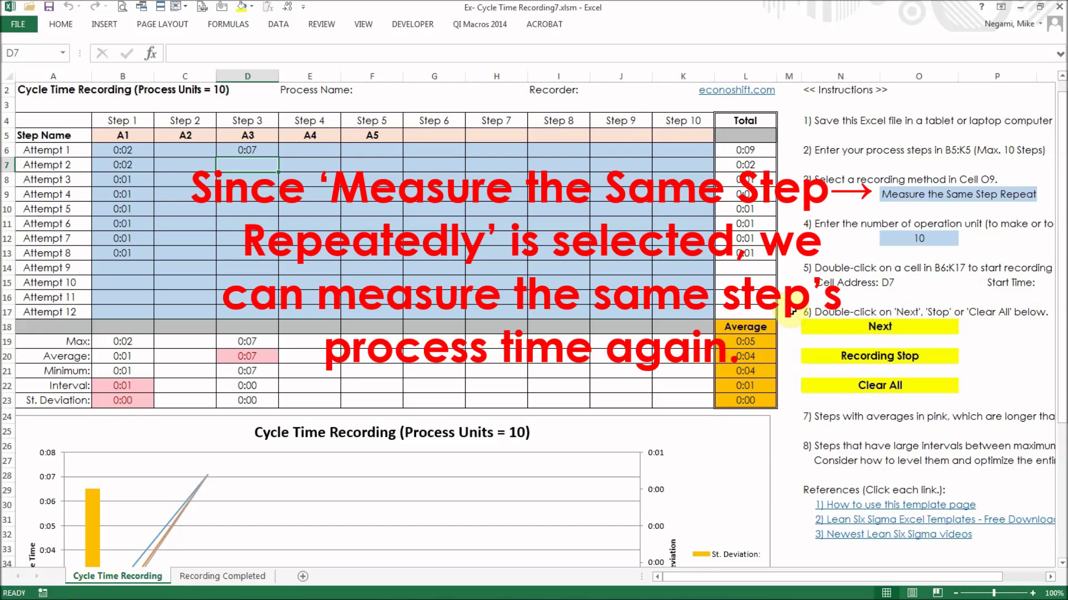
pyautogui.click(869, 327)
pyautogui.doubleClick(869, 327)
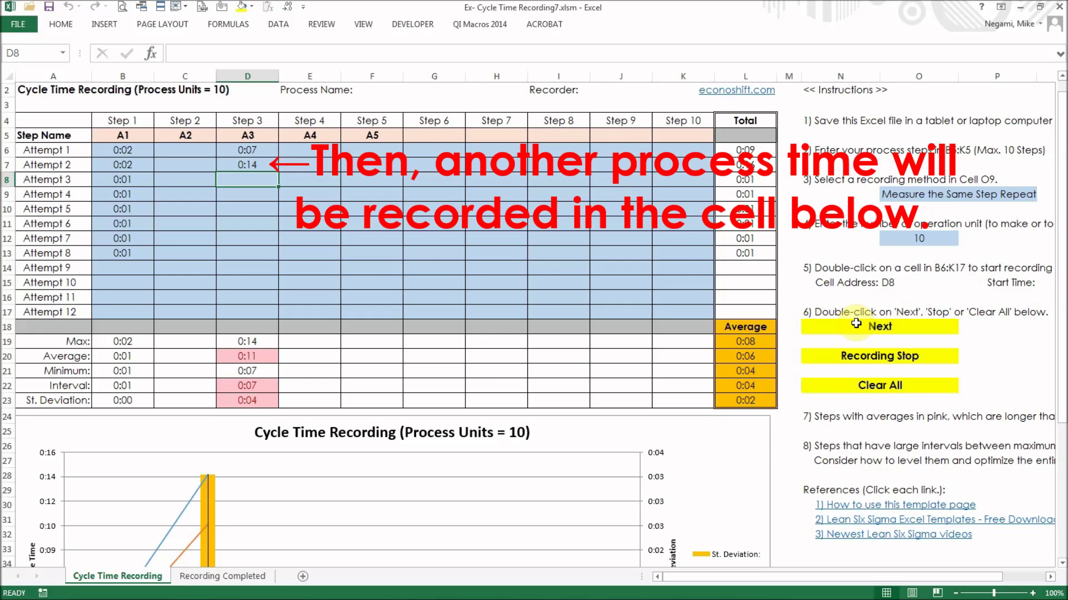
pyautogui.click(238, 576)
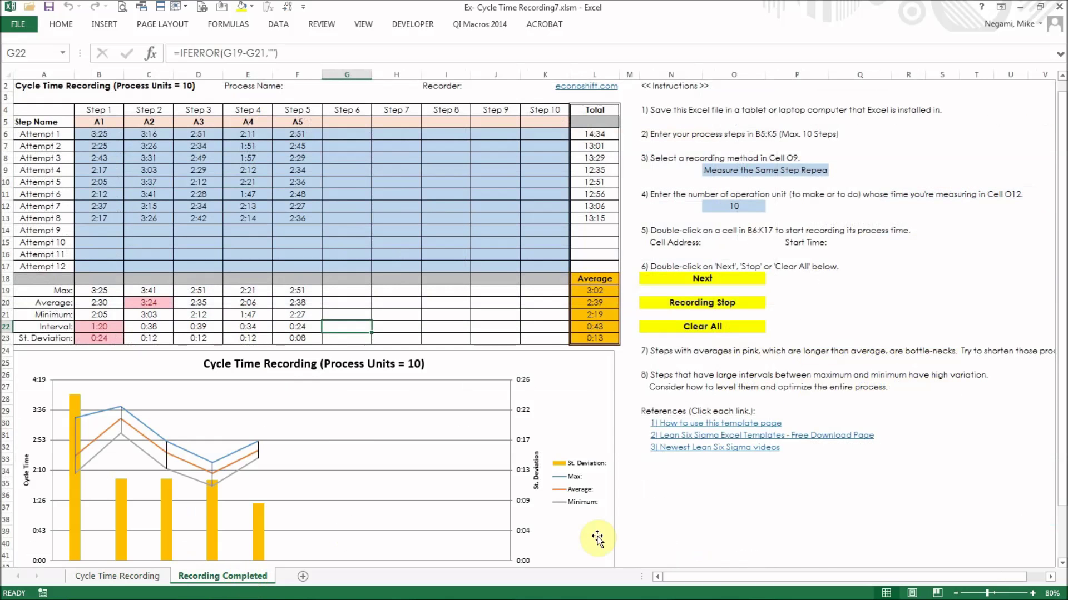
# - Zoom to 100%, scroll to the chart and select its Max, Average and Minimum lines
pyautogui.click(1032, 593)
pyautogui.click(1033, 593)
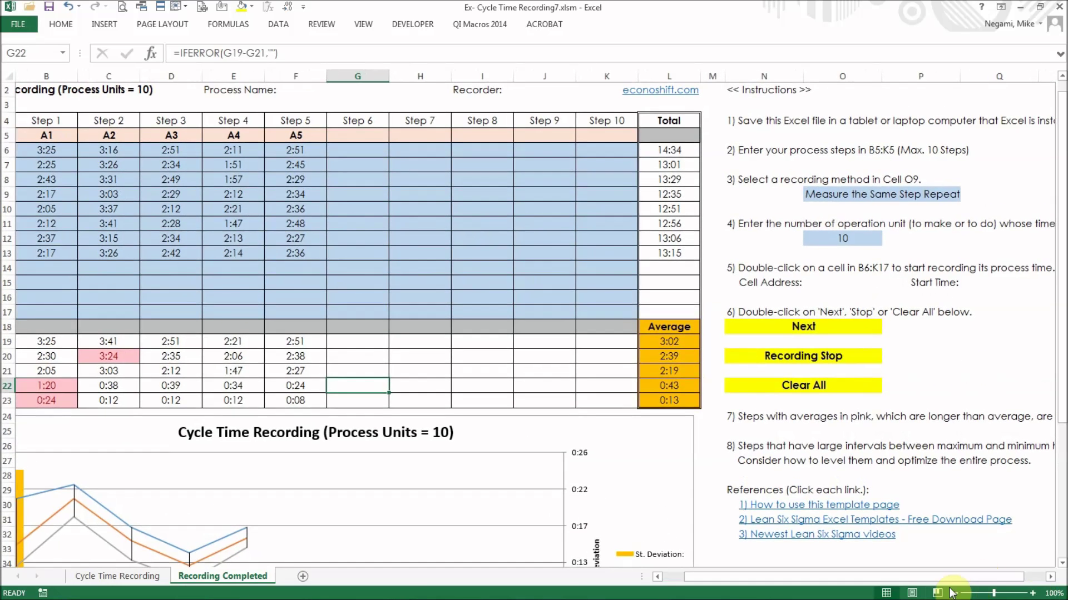
pyautogui.moveTo(948, 576); pyautogui.dragTo(926, 577)
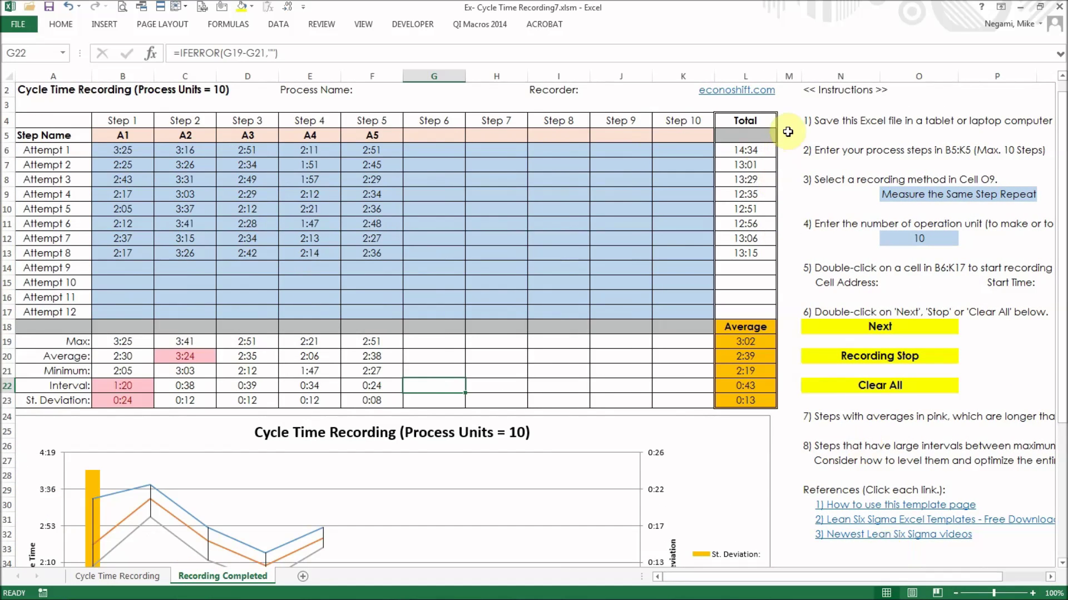
pyautogui.scroll(-4, 381, 441)
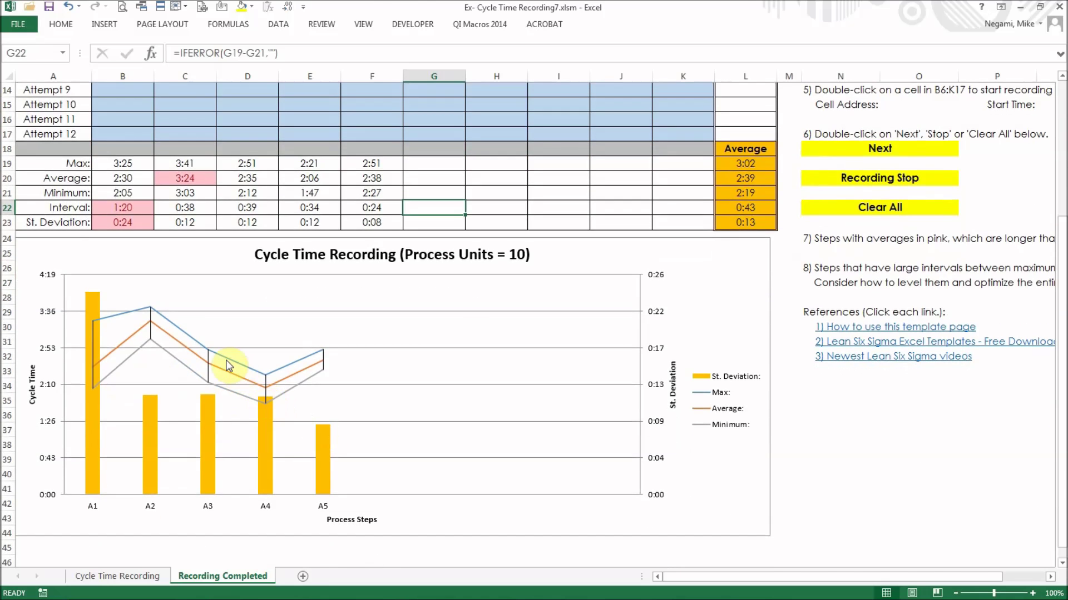
pyautogui.click(229, 364)
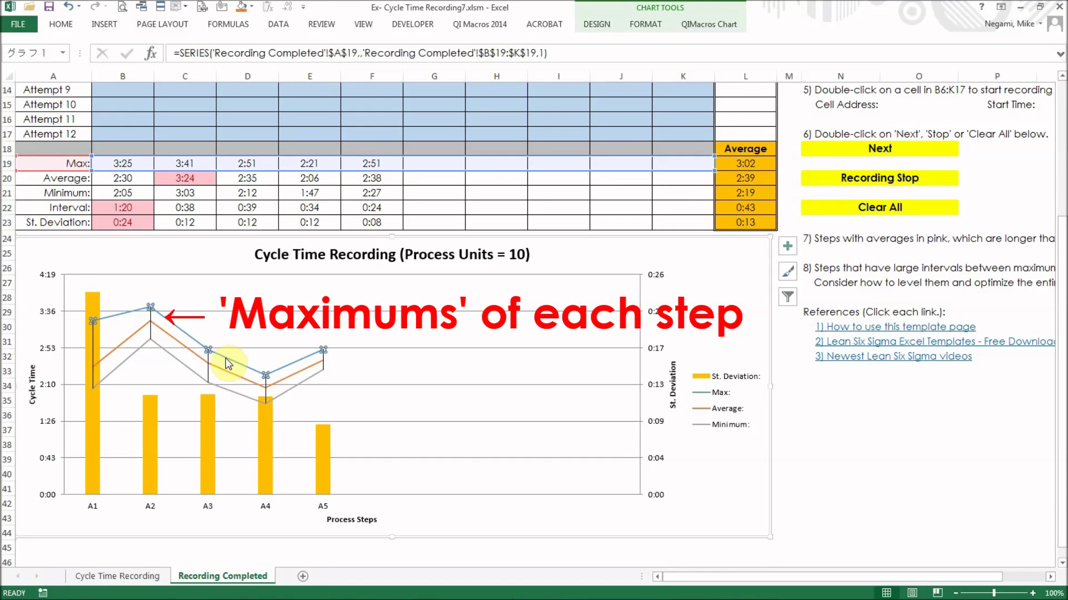
pyautogui.click(221, 370)
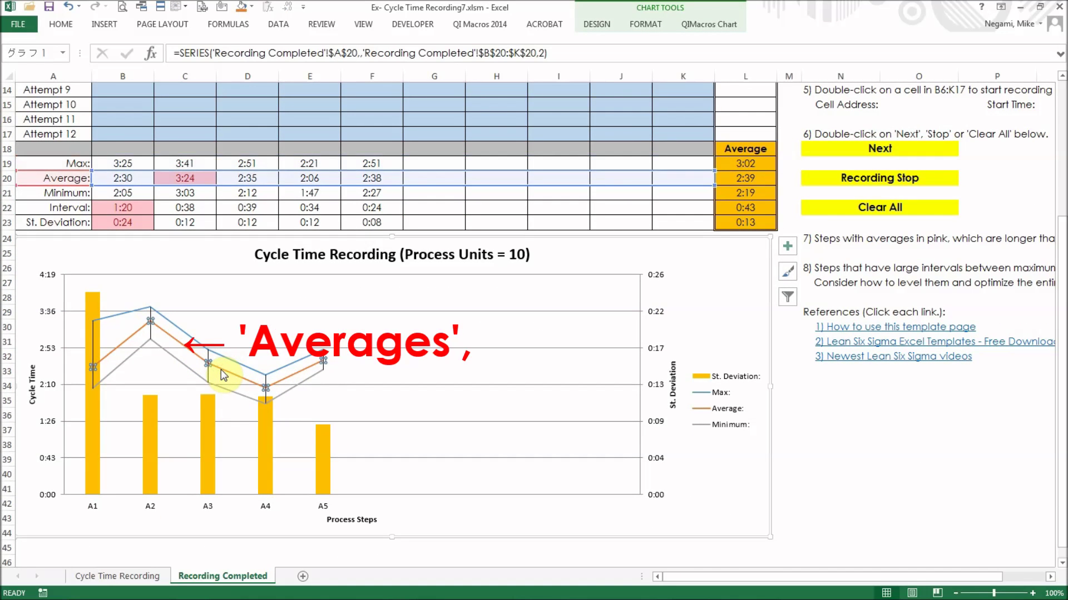
pyautogui.click(225, 388)
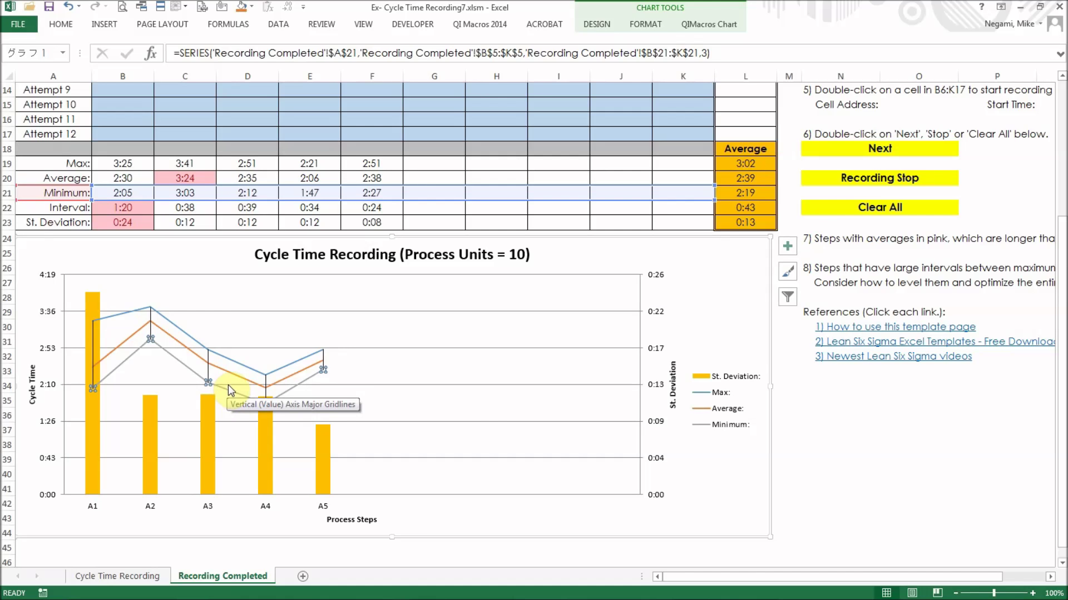
pyautogui.click(236, 372)
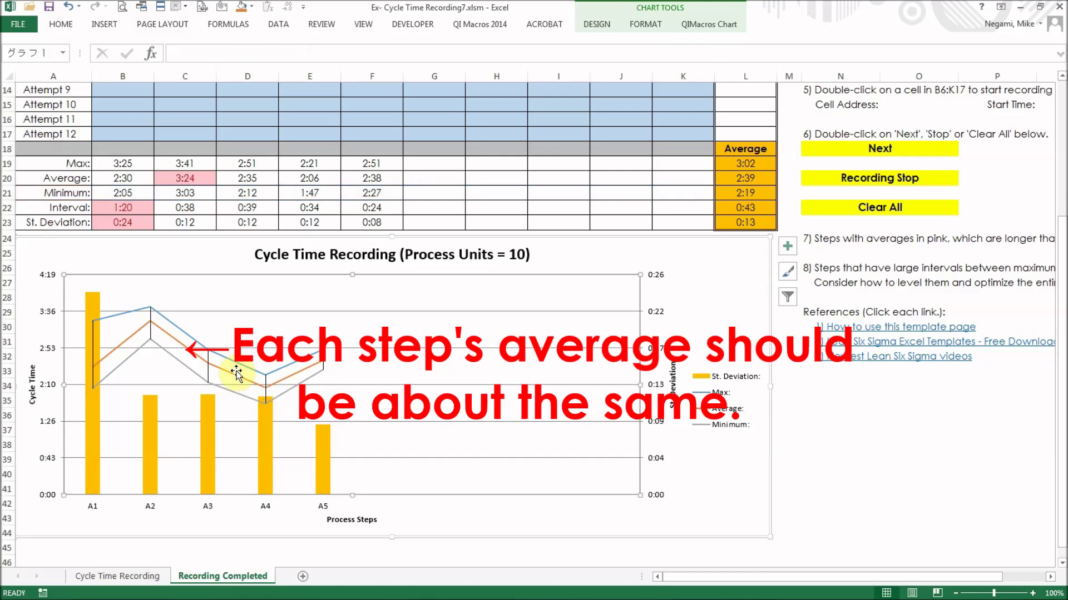
pyautogui.click(238, 376)
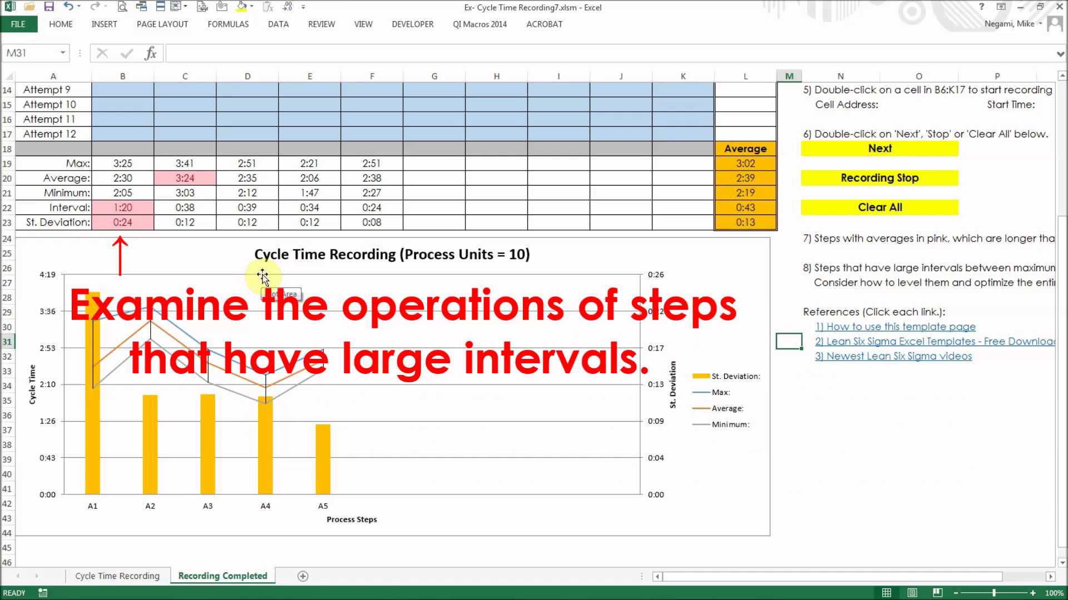
# - Select the Interval row B22:F22 showing 1:20, 0:38, 0:39, 0:34 and 0:24
pyautogui.moveTo(123, 207); pyautogui.dragTo(363, 207)
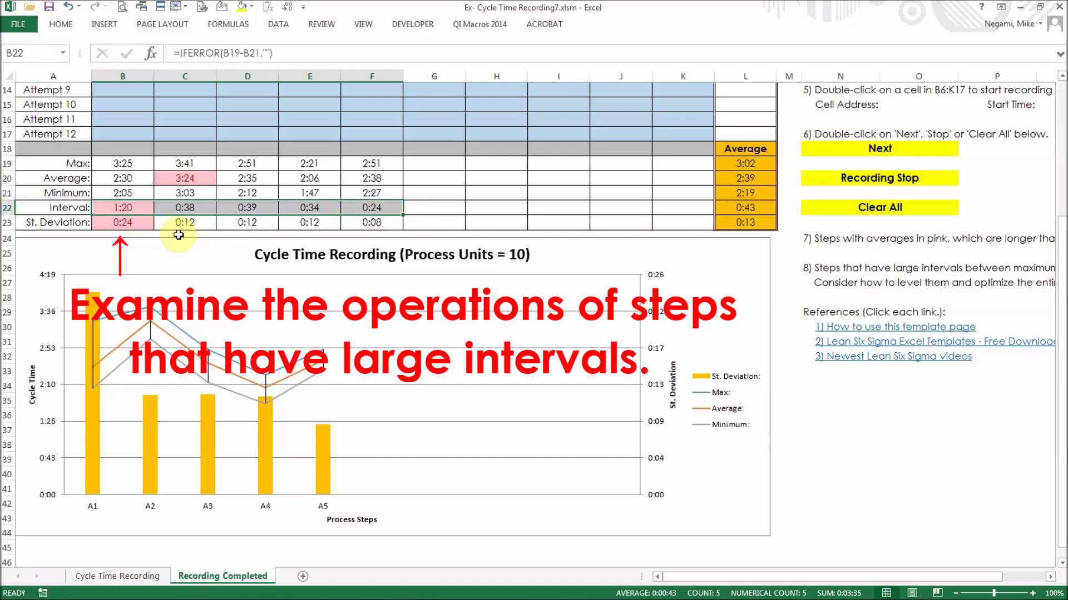